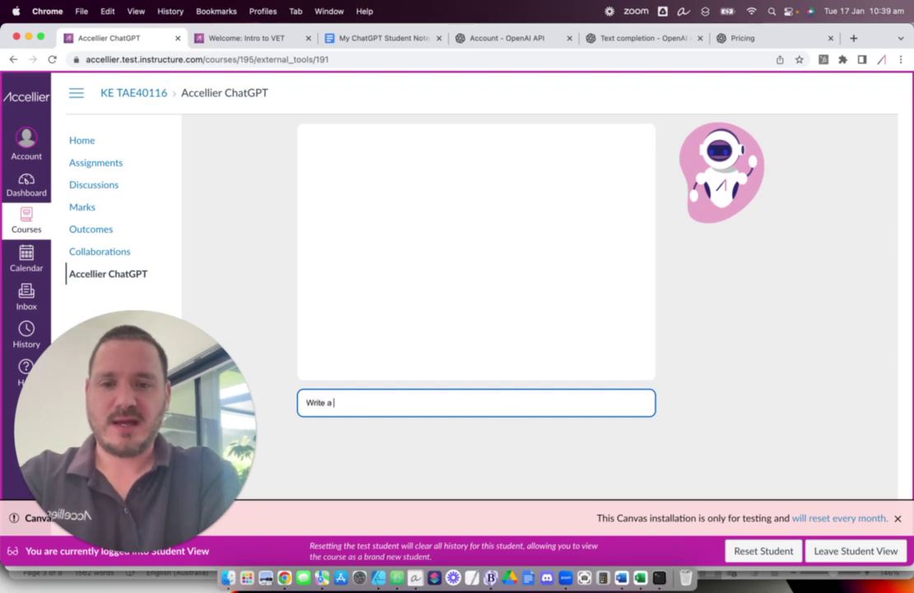
# Ask the trainer 'Write a limeric about chatGPT' and get a five-line limerick back
pyautogui.write('limeric abo')
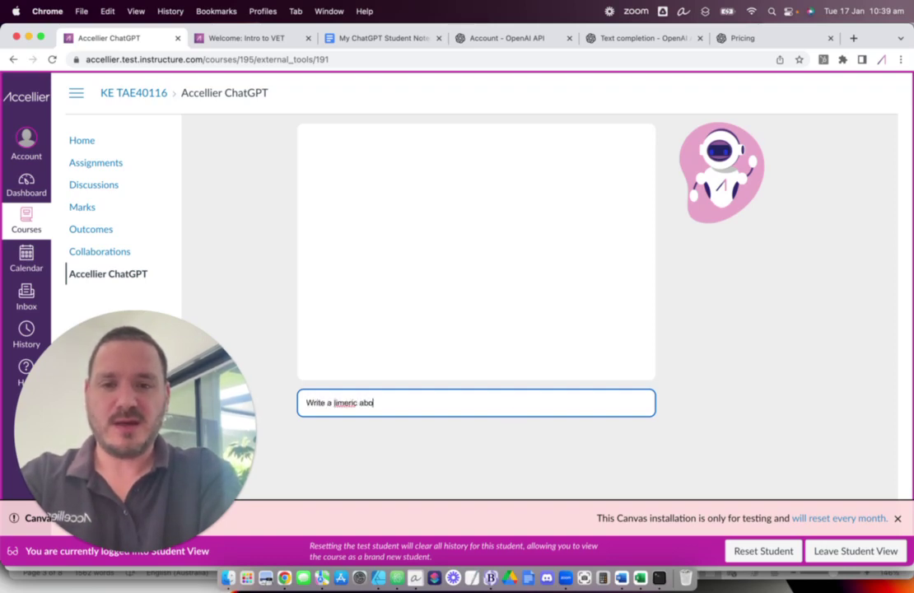
pyautogui.write('ut chatG')
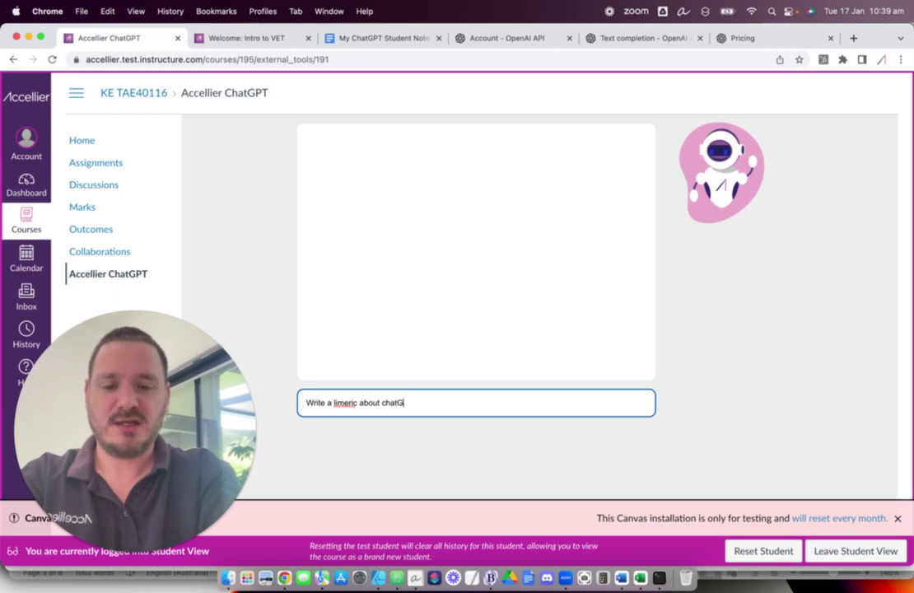
pyautogui.write('PT')
pyautogui.press('Return')
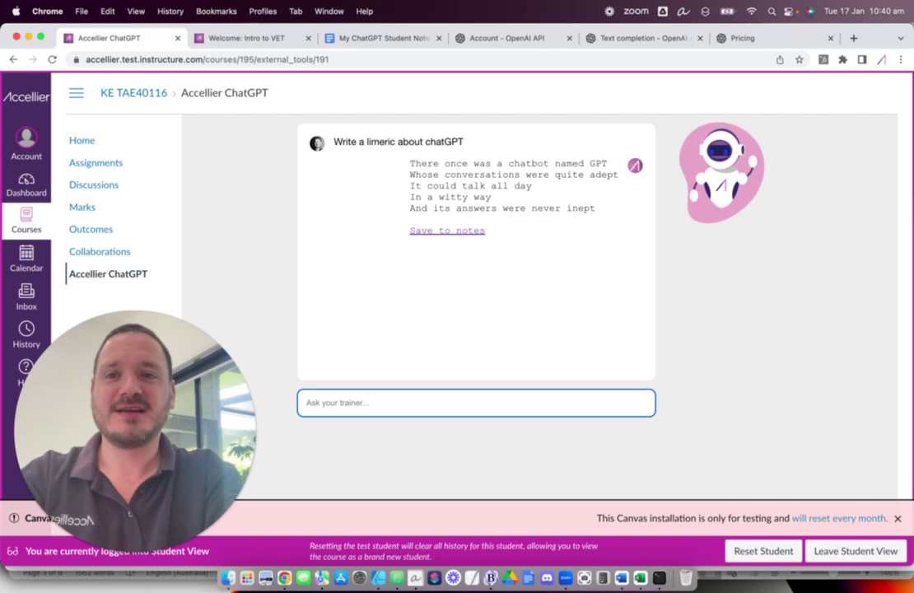
# Switch to the 'Welcome: Intro to VET' tab showing the Learn with ChatGPT banner
pyautogui.click(251, 38)
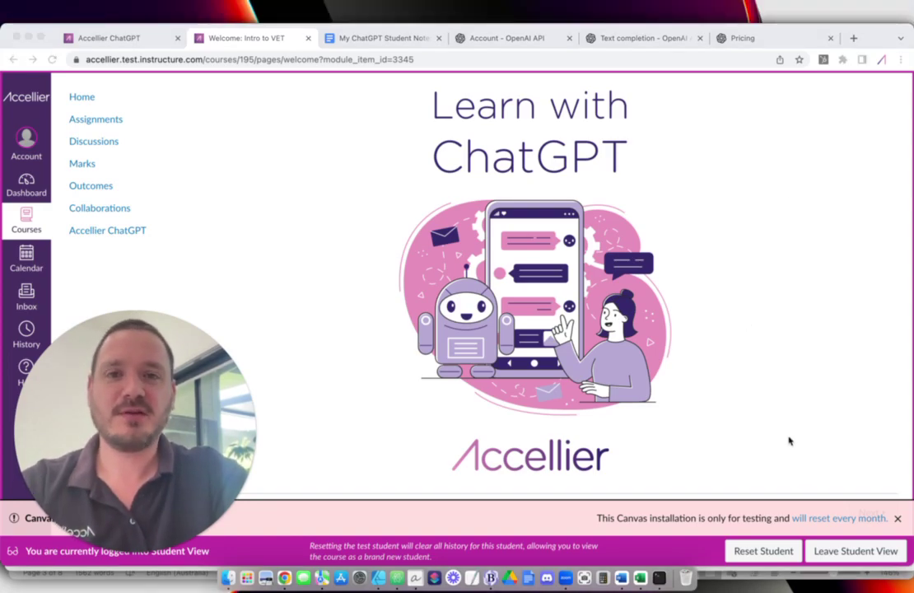
# Go to the next module page, 'Students curating their own content'
pyautogui.scroll(-1, 788, 441)
pyautogui.click(873, 494)
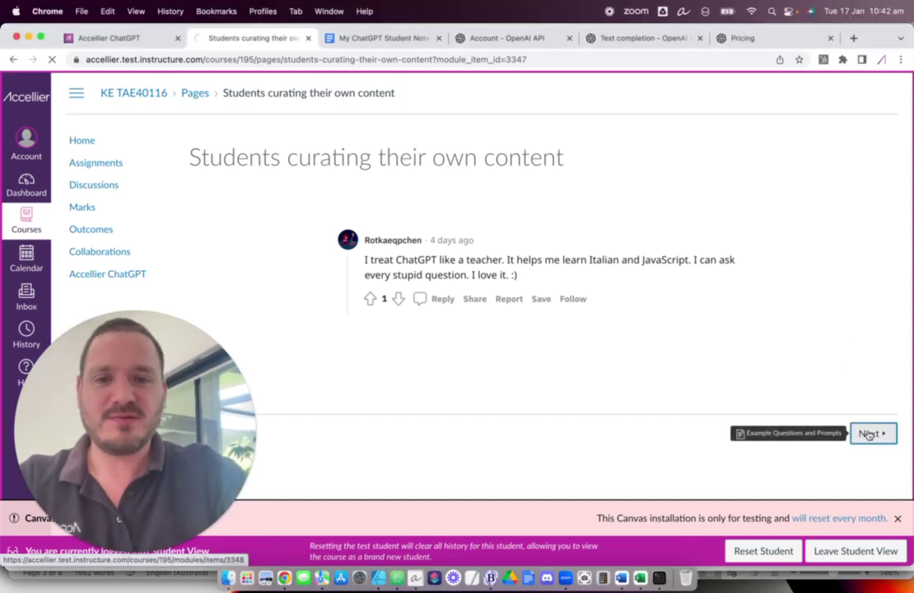
# Load Example Questions and Prompts, then go back to the Accellier ChatGPT chat with the limerick
pyautogui.click(868, 434)
pyautogui.click(141, 39)
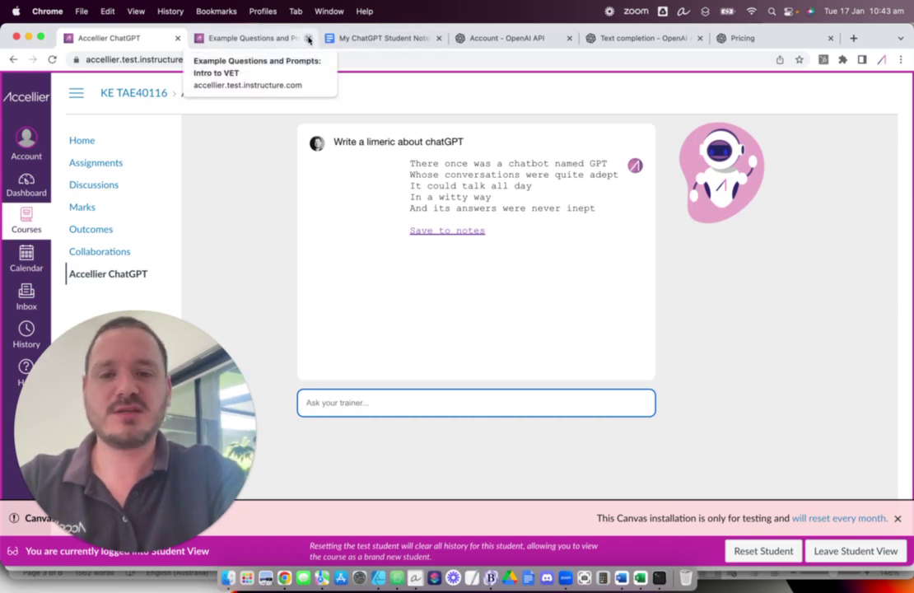
# Submit the first business plan example question to the chatbot and get its nine headings
pyautogui.click(264, 37)
pyautogui.tripleClick(278, 191)
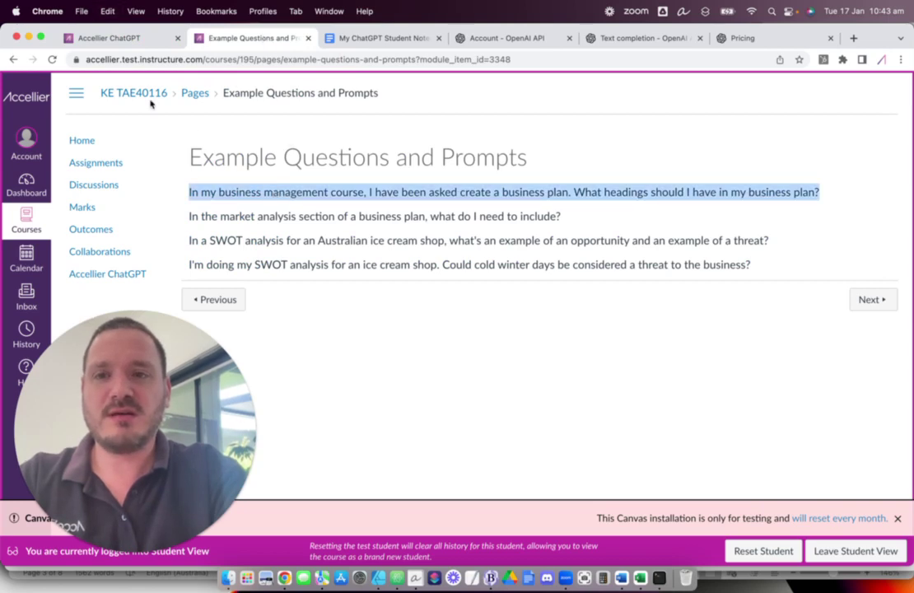
pyautogui.click(127, 39)
pyautogui.press('super+v')
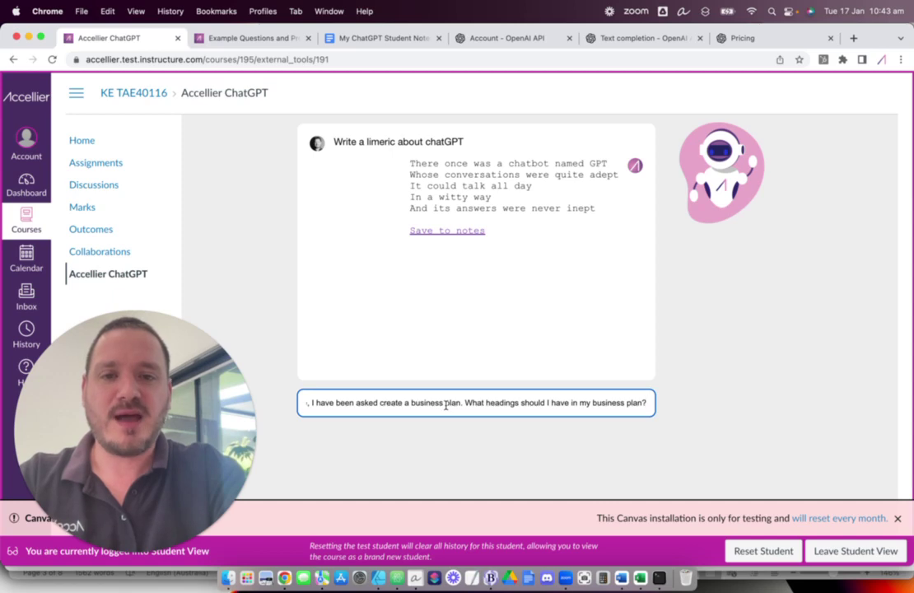
pyautogui.press('Return')
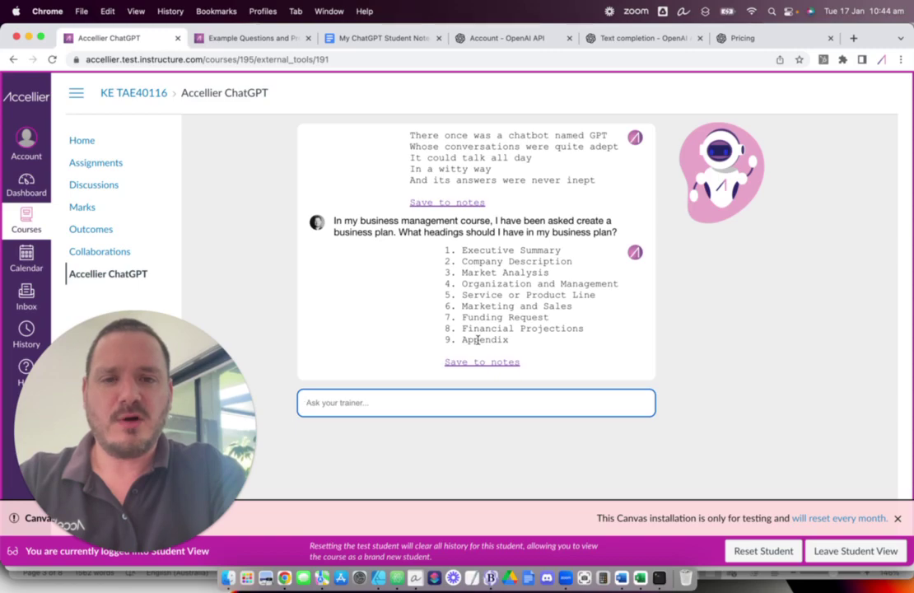
pyautogui.moveTo(462, 273); pyautogui.dragTo(558, 279)
# Submit the market analysis example question and receive the seven-point answer ending in Pricing Strategy
pyautogui.click(249, 38)
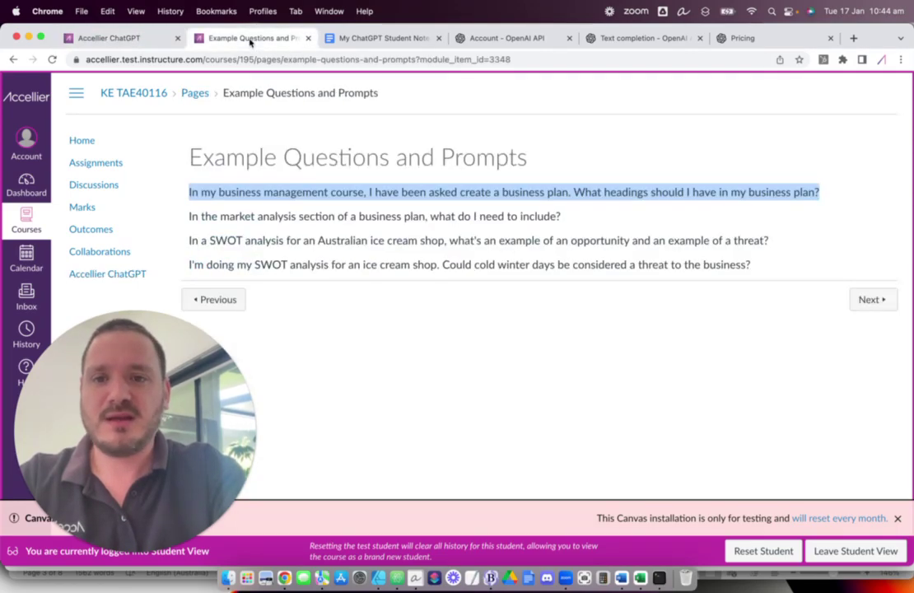
pyautogui.tripleClick(258, 218)
pyautogui.press('super+c')
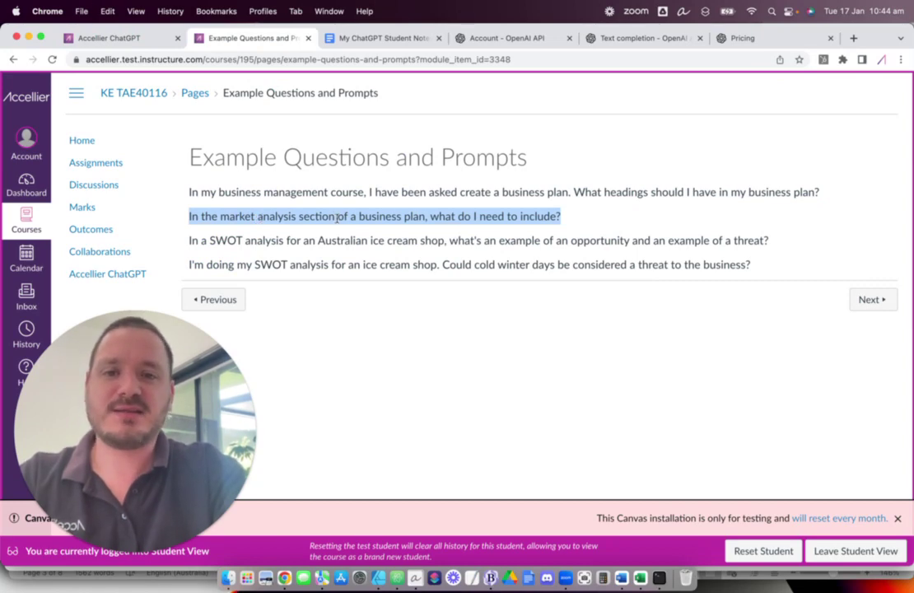
pyautogui.click(83, 38)
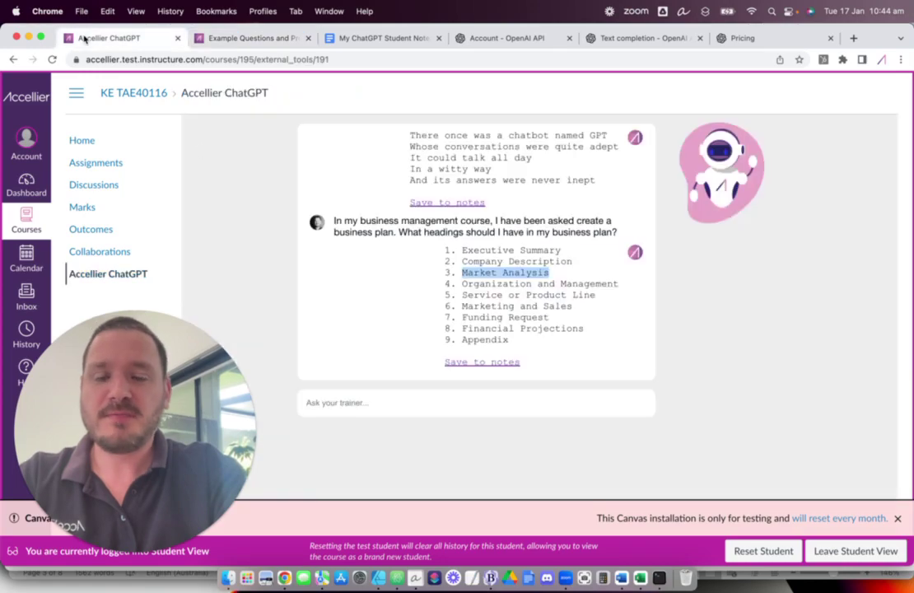
pyautogui.click(377, 408)
pyautogui.press('super+v')
pyautogui.press('Return')
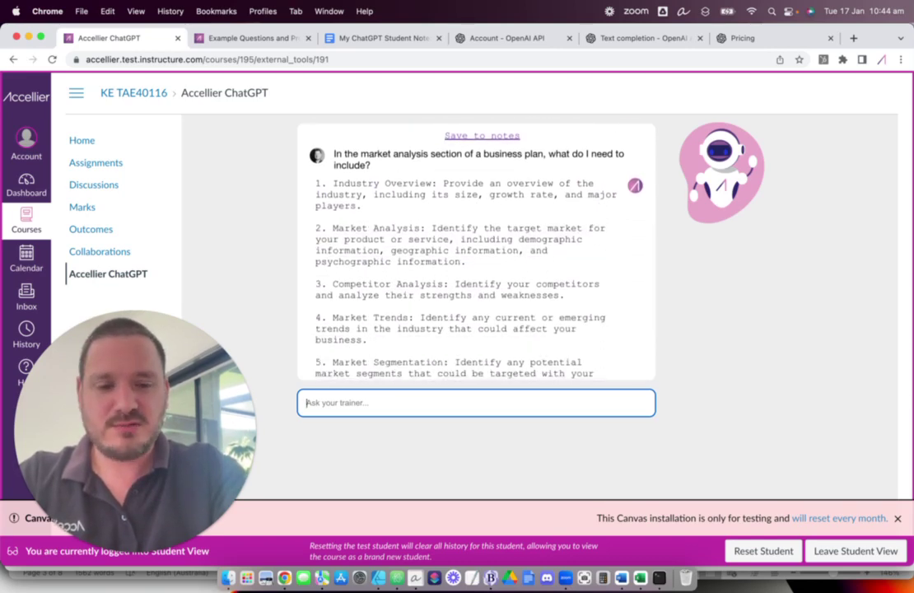
pyautogui.press('XF86AudioRaiseVolume')
pyautogui.press('XF86AudioRaiseVolume')
pyautogui.press('XF86AudioRaiseVolume')
pyautogui.press('XF86AudioRaiseVolume')
pyautogui.press('XF86AudioRaiseVolume')
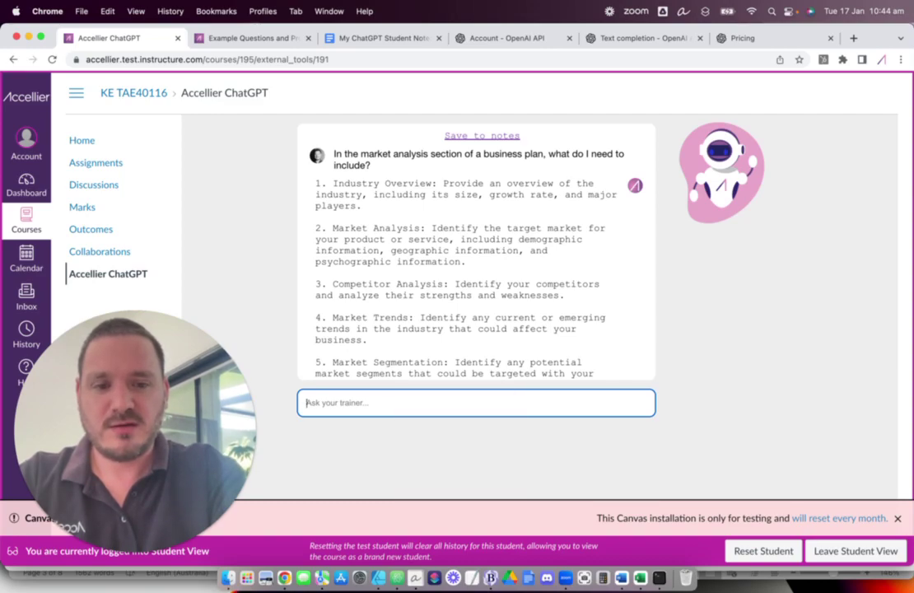
pyautogui.press('XF86AudioMute')
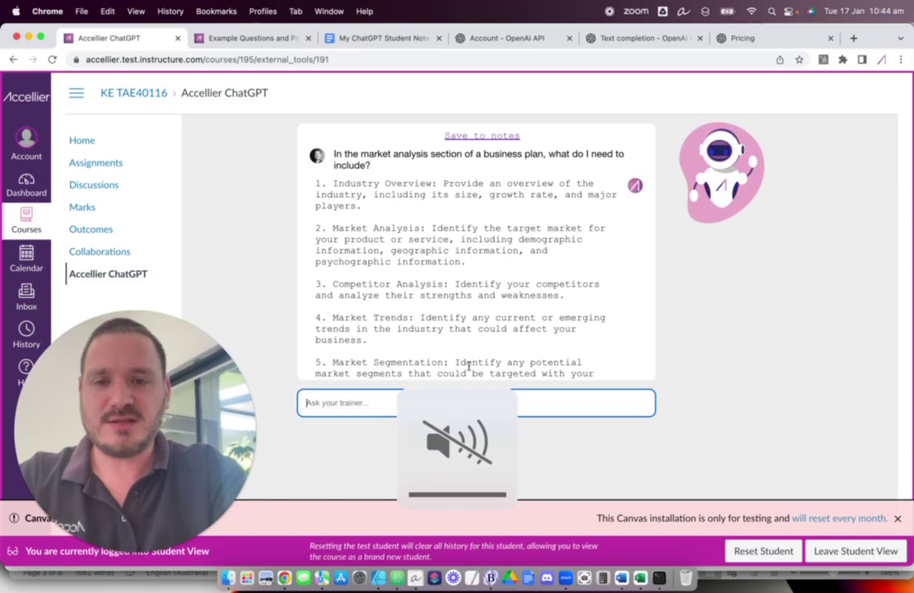
pyautogui.scroll(-5, 443, 286)
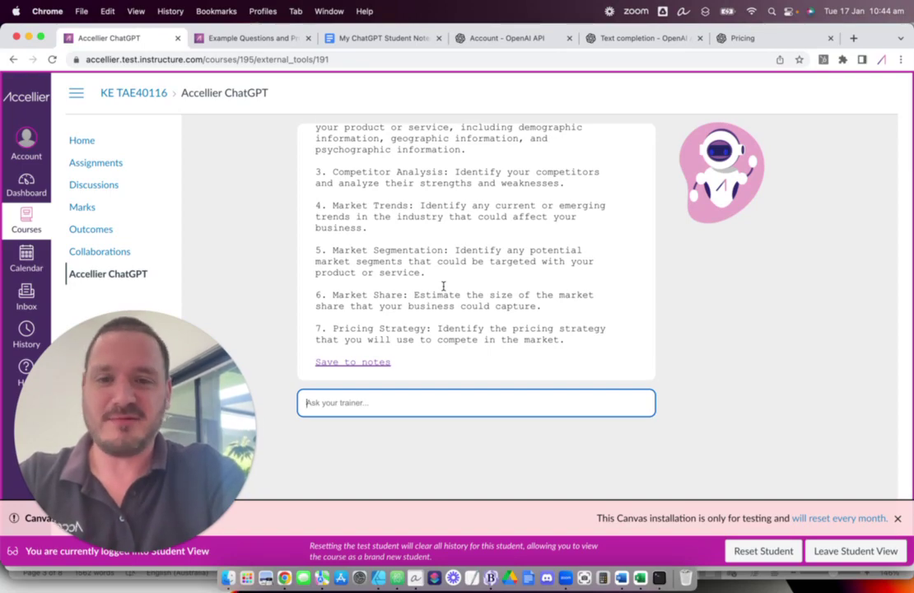
# Submit the SWOT question for an Australian ice cream shop, getting one opportunity and one threat
pyautogui.click(264, 43)
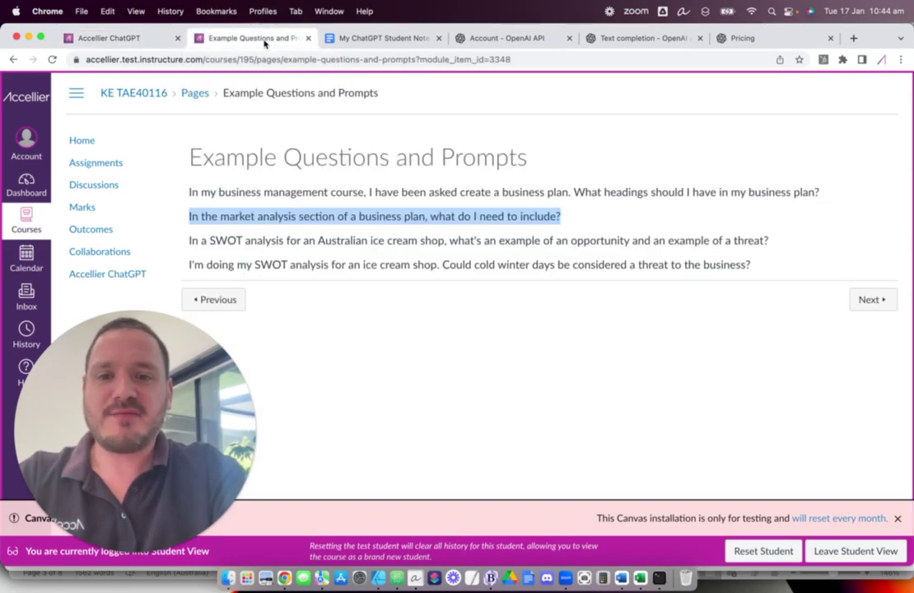
pyautogui.tripleClick(310, 240)
pyautogui.click(91, 39)
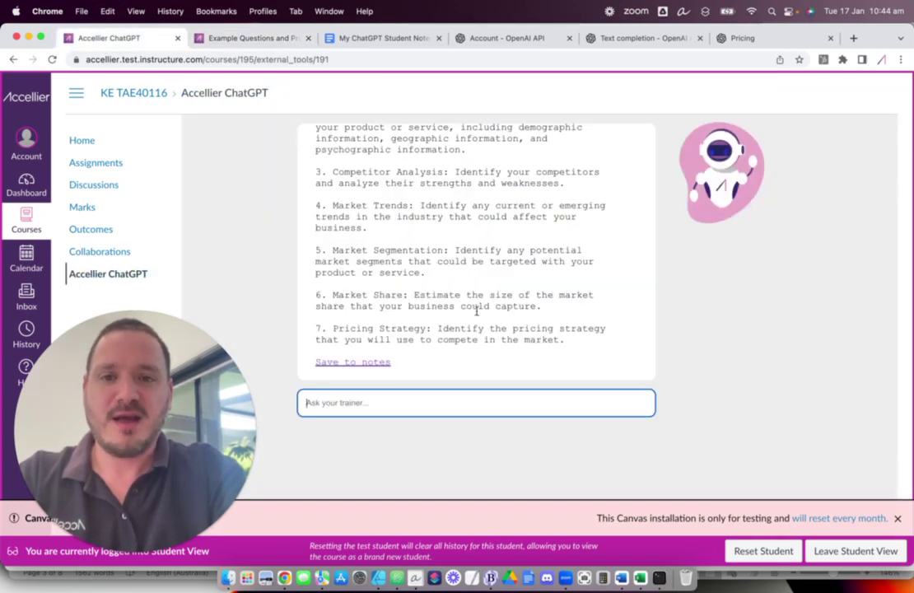
pyautogui.scroll(-1, 476, 311)
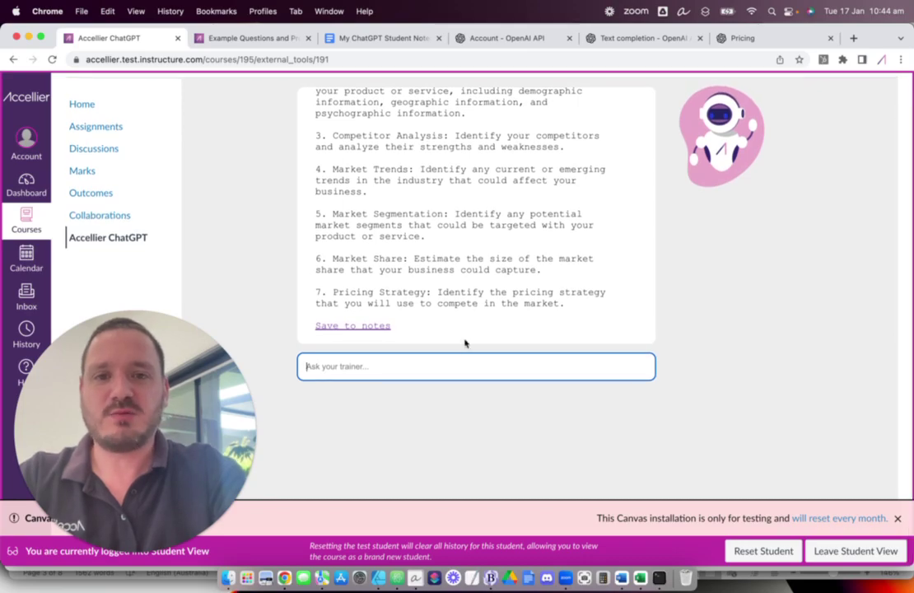
pyautogui.click(453, 368)
pyautogui.press('super+v')
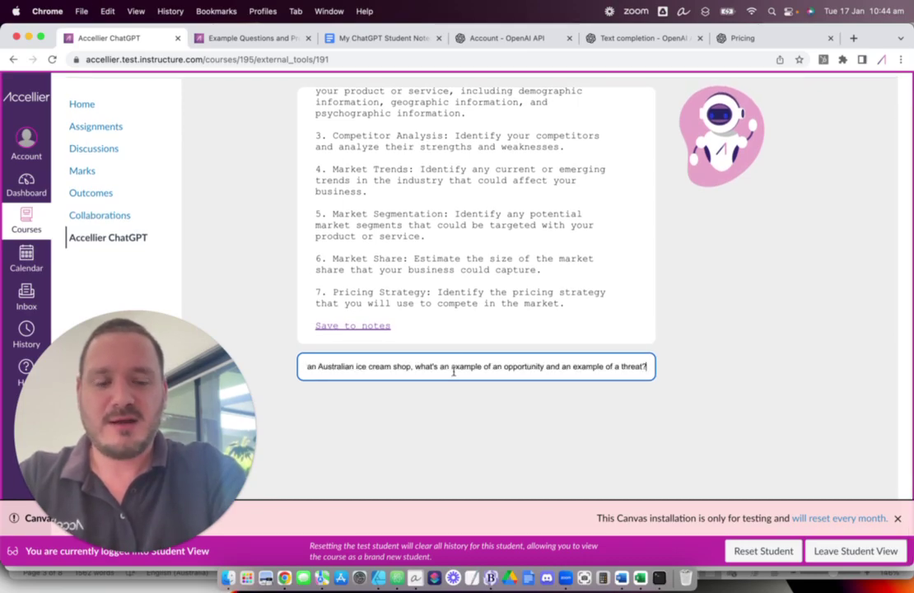
pyautogui.press('Return')
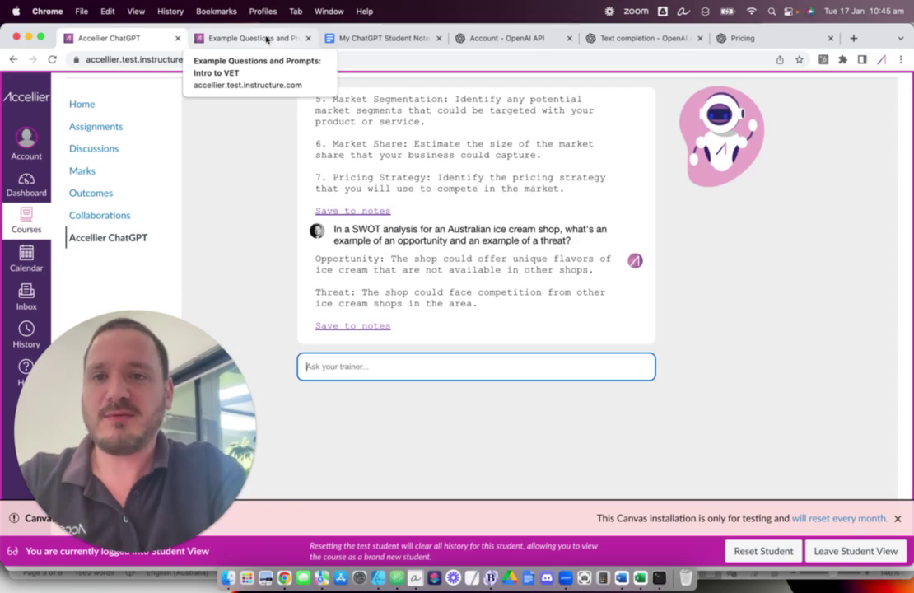
# Submit the cold winter days question and get confirmation that it is a threat
pyautogui.click(266, 39)
pyautogui.click(306, 274)
pyautogui.tripleClick(306, 263)
pyautogui.press('super+c')
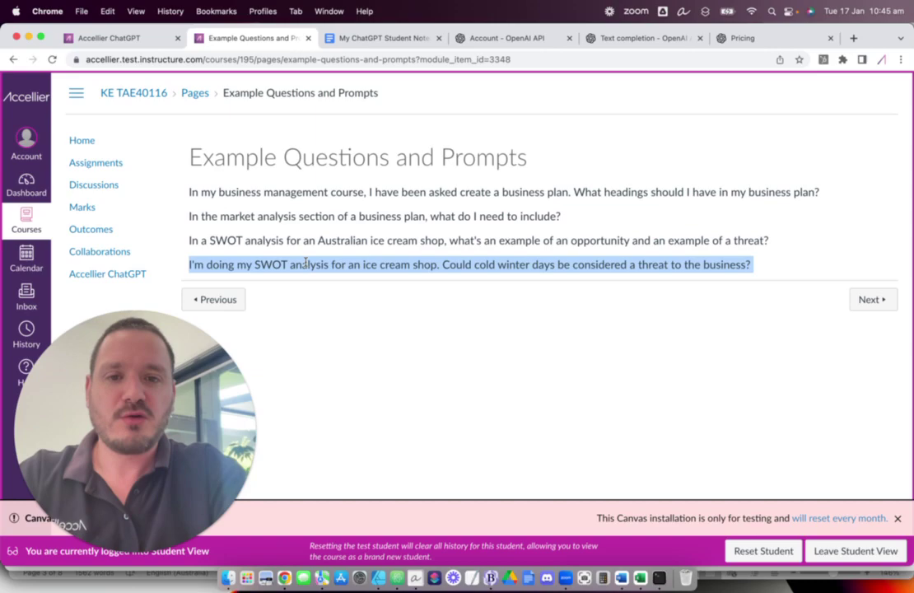
pyautogui.click(107, 38)
pyautogui.click(367, 363)
pyautogui.press('super+v')
pyautogui.press('Return')
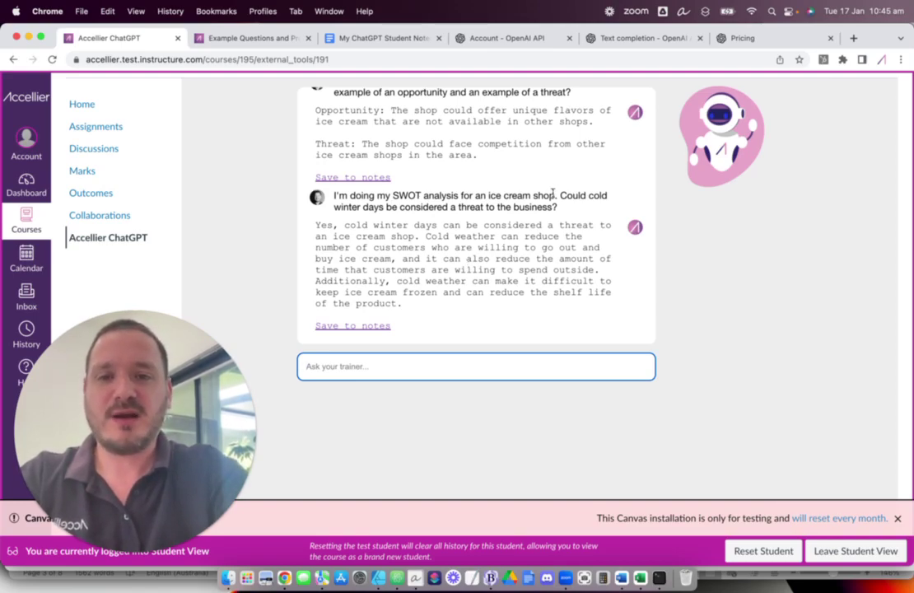
# Scroll up through the chat history to review the earlier answers
pyautogui.scroll(6, 552, 194)
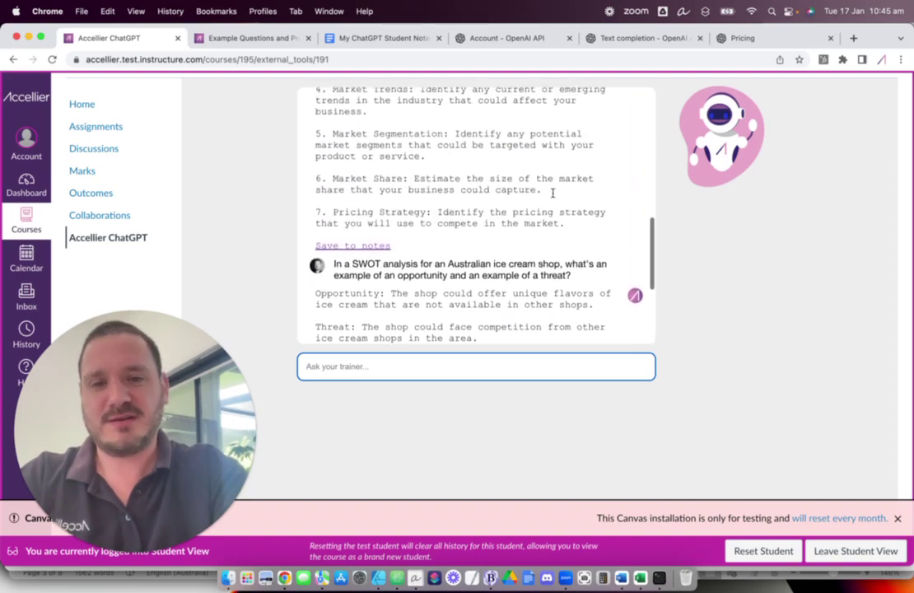
pyautogui.scroll(5, 553, 194)
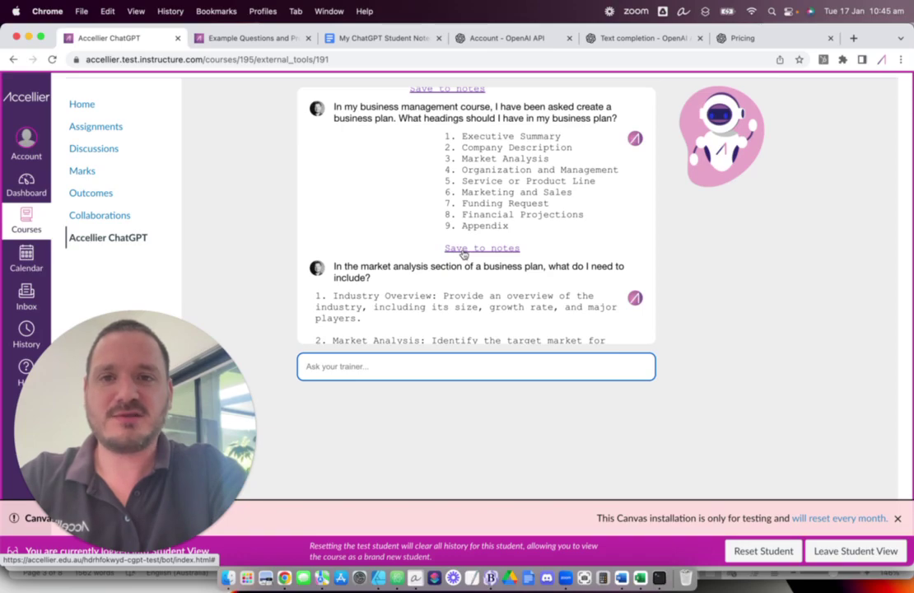
# Delete all saved chat entries from My ChatGPT Student Notes, keeping only the title and intro line
pyautogui.click(379, 38)
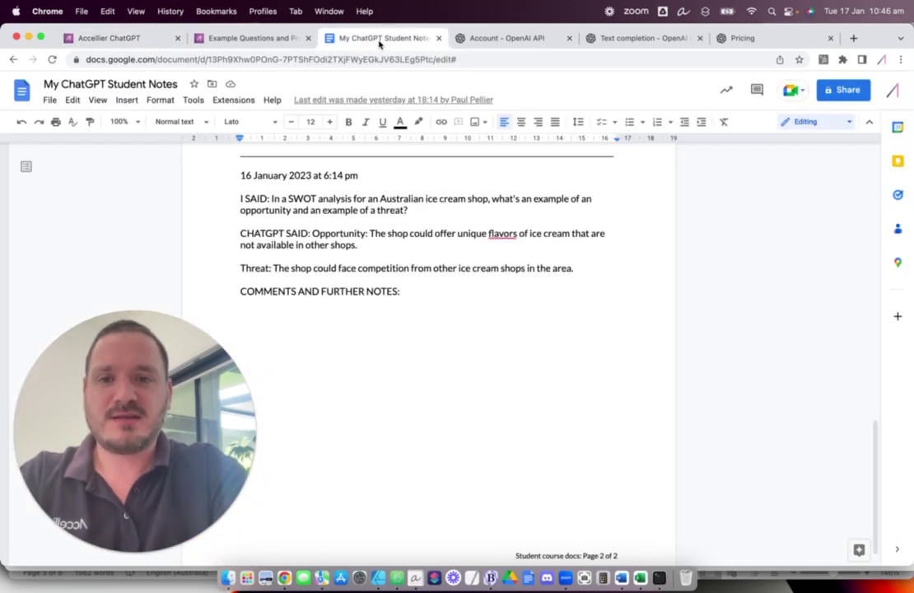
pyautogui.scroll(6, 433, 255)
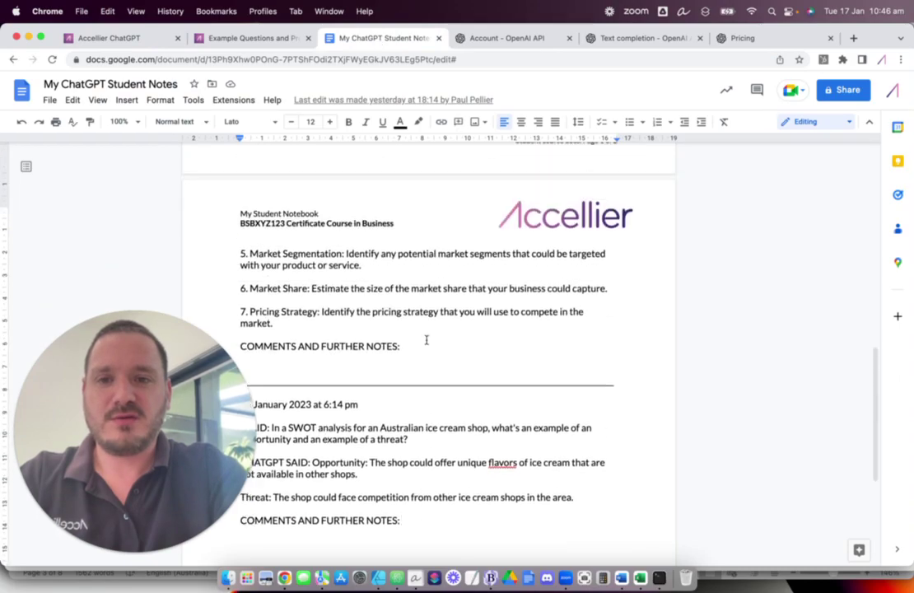
pyautogui.scroll(10, 426, 340)
pyautogui.click(255, 277)
pyautogui.press('super+shift+Down')
pyautogui.press('BackSpace')
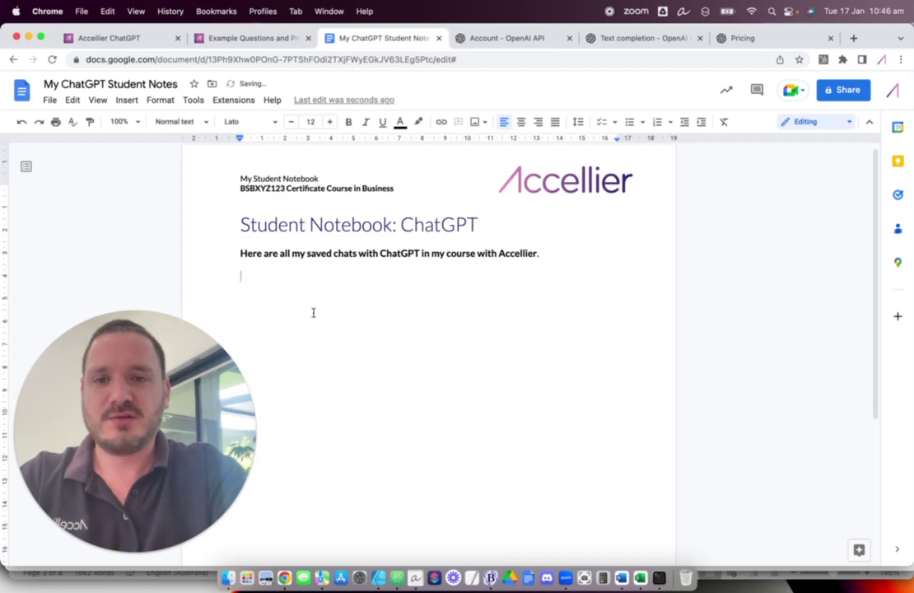
pyautogui.scroll(-2, 313, 313)
pyautogui.scroll(1, 313, 313)
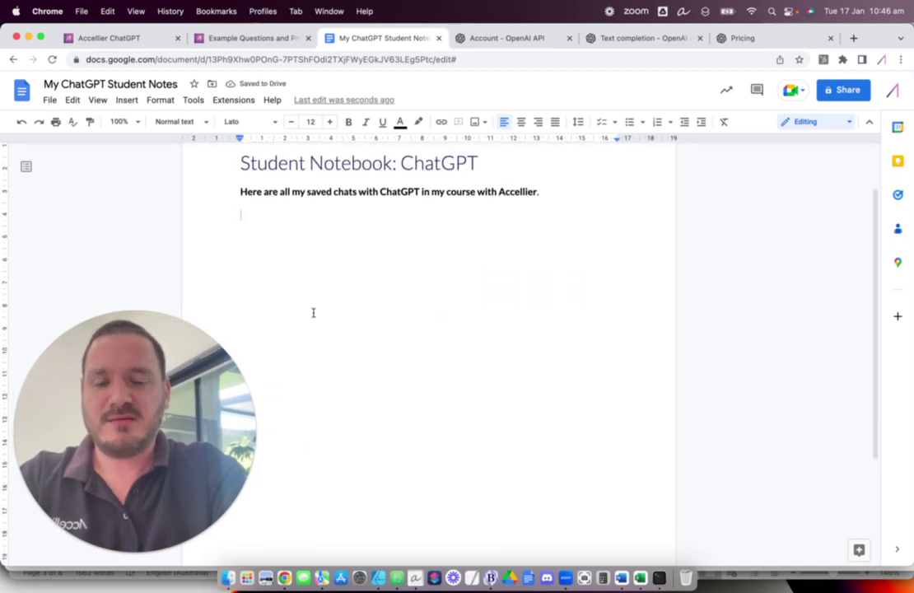
# Save the business plan headings, market analysis and SWOT opportunity/threat answers to the student notes
pyautogui.click(125, 38)
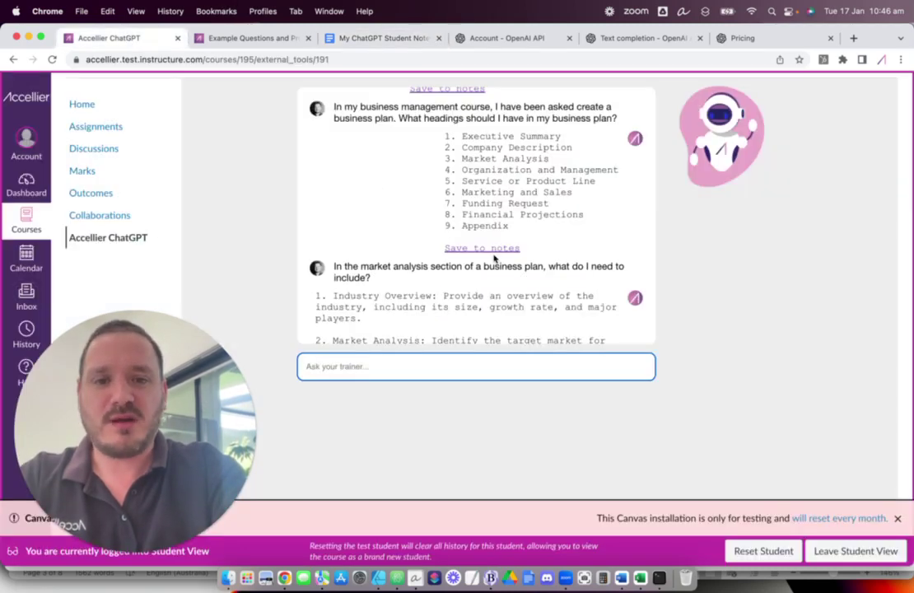
pyautogui.click(492, 249)
pyautogui.scroll(-5, 493, 252)
pyautogui.scroll(-5, 493, 251)
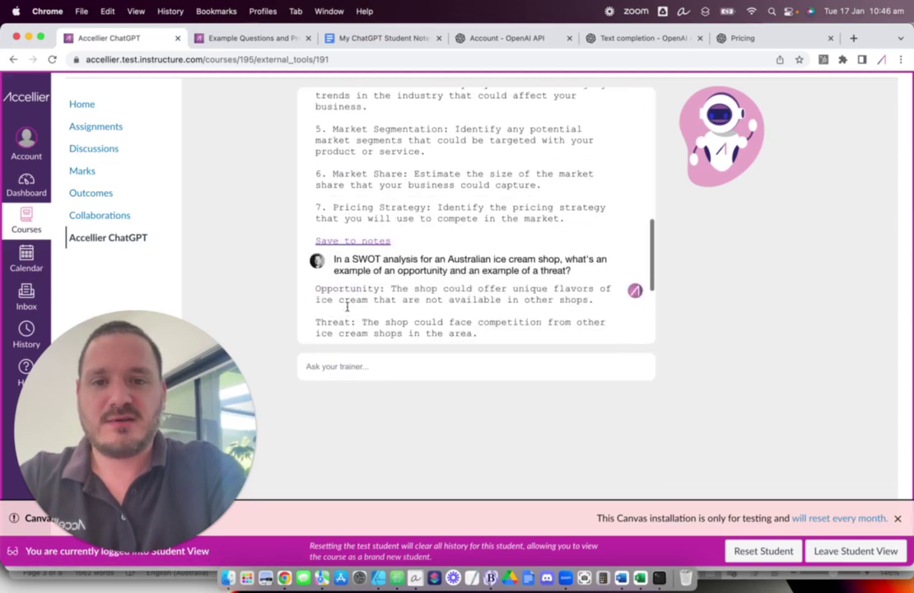
pyautogui.click(354, 242)
pyautogui.scroll(-5, 356, 245)
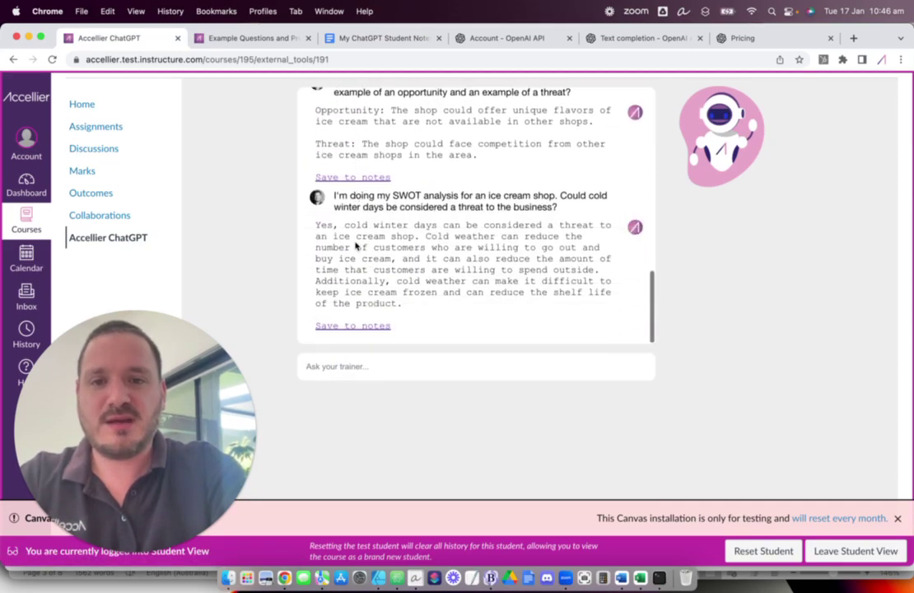
pyautogui.click(359, 177)
pyautogui.click(344, 38)
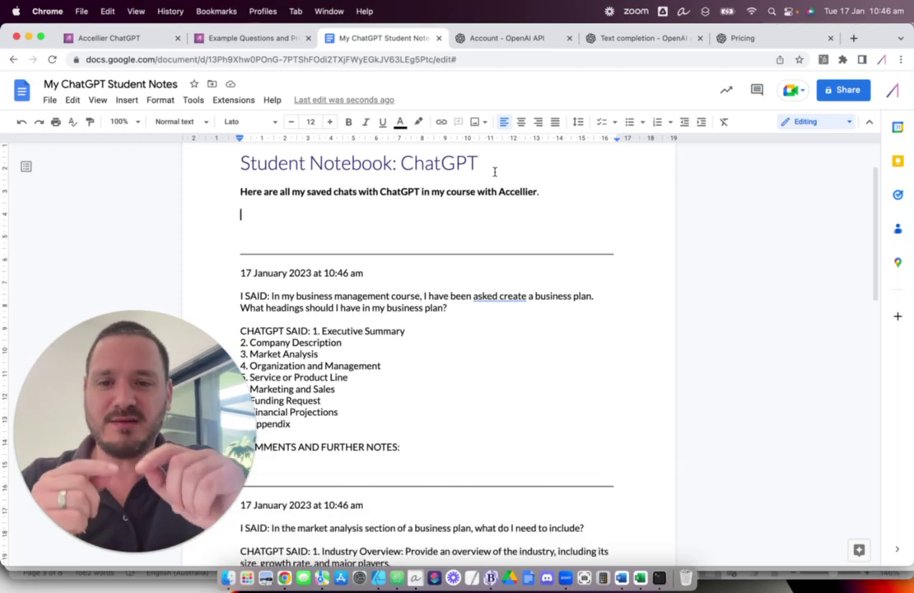
# Bold the I SAID question lines of the first saved entry
pyautogui.scroll(-12, 483, 314)
pyautogui.scroll(-6, 485, 313)
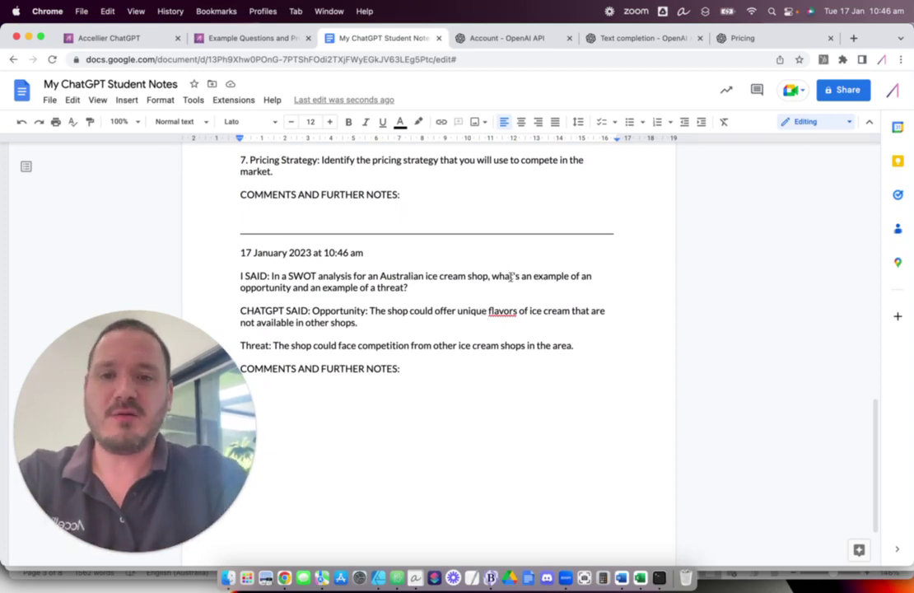
pyautogui.scroll(10, 525, 255)
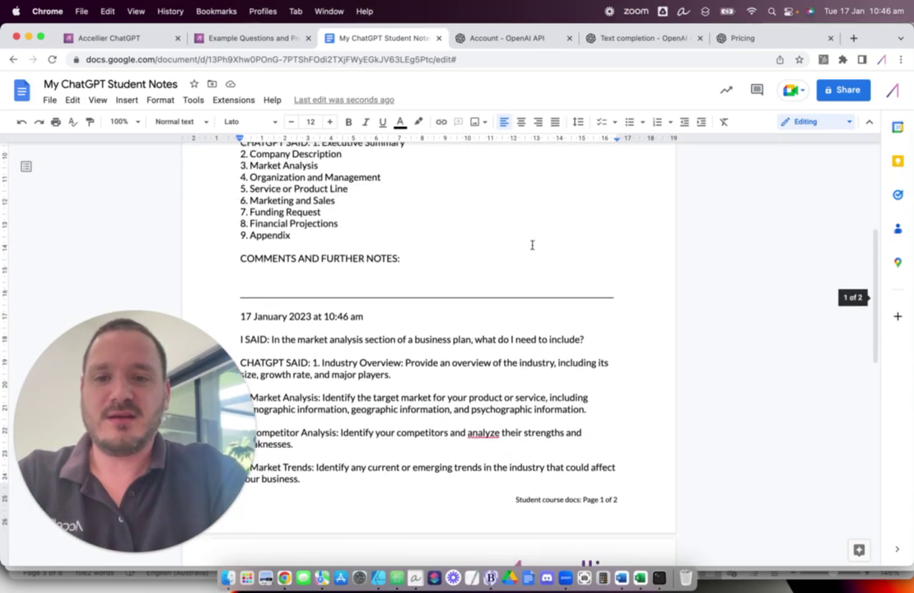
pyautogui.scroll(2, 532, 244)
pyautogui.moveTo(239, 195); pyautogui.dragTo(376, 194)
pyautogui.moveTo(449, 229); pyautogui.dragTo(307, 204)
pyautogui.press('cmd+b')
# Bold the CHATGPT SAID label and the COMMENTS AND FURTHER NOTES heading
pyautogui.scroll(-2, 223, 221)
pyautogui.press('cmd+b')
pyautogui.scroll(-5, 307, 204)
pyautogui.moveTo(420, 202); pyautogui.dragTo(228, 200)
pyautogui.press('cmd+b')
# Place the cursor on the empty notes line under COMMENTS AND FURTHER NOTES
pyautogui.click(266, 226)
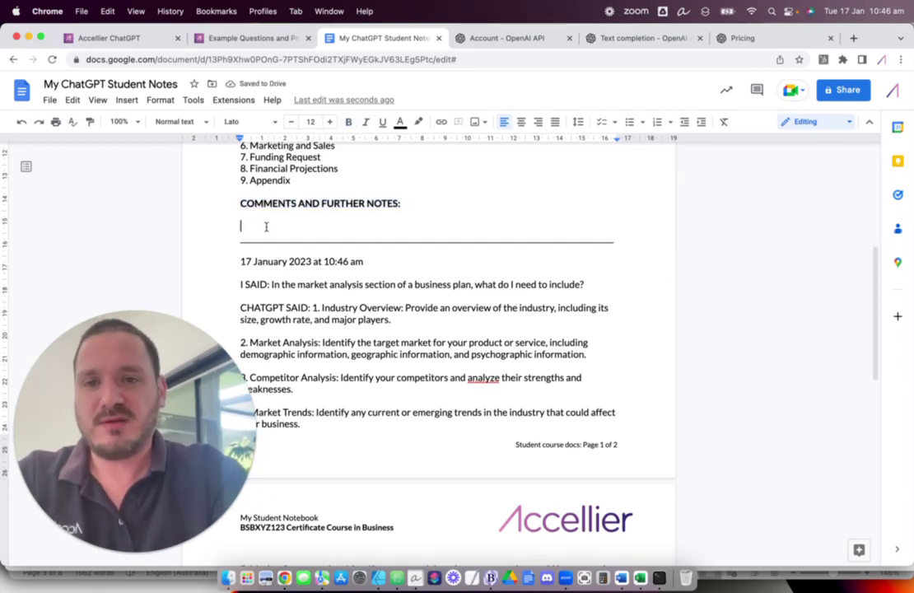
pyautogui.scroll(3, 265, 226)
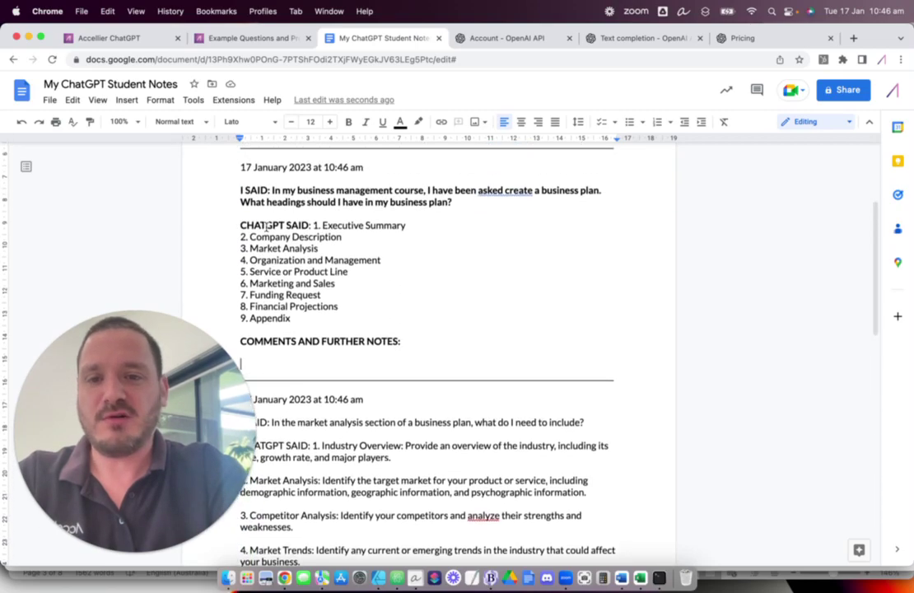
pyautogui.scroll(-3, 266, 227)
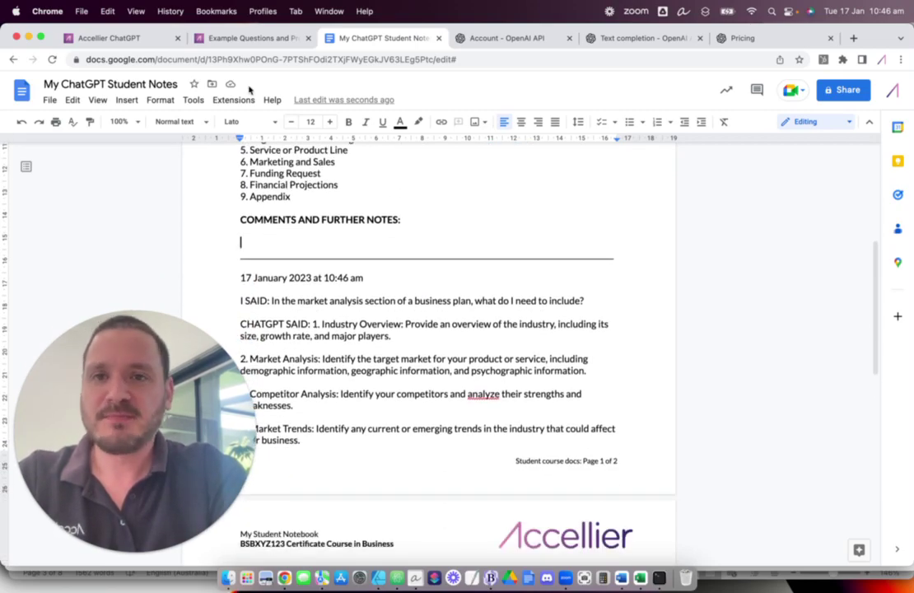
pyautogui.click(123, 38)
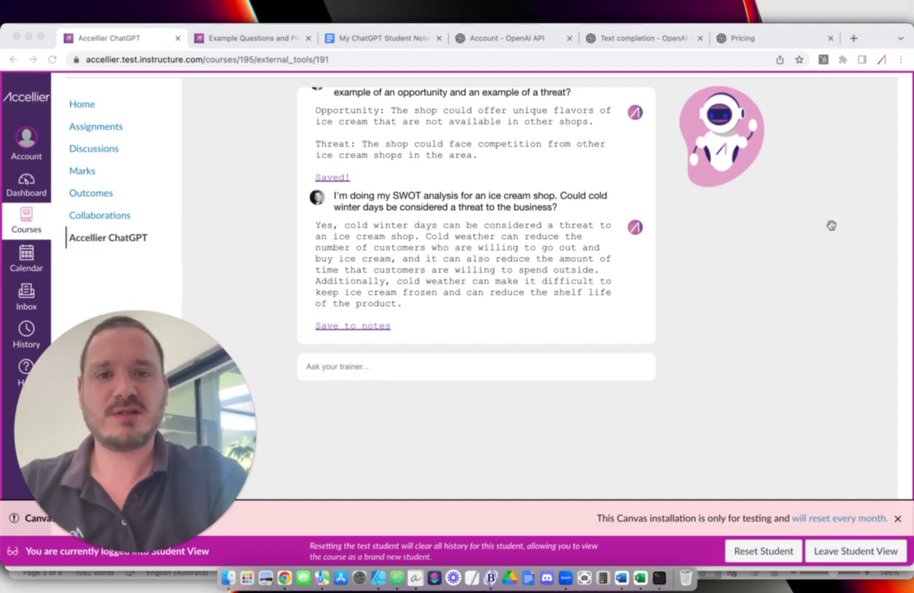
# Reload the OpenAI account usage page showing January's daily costs and $0.09 of $18.00 credit used
pyautogui.click(647, 38)
pyautogui.click(535, 41)
pyautogui.click(52, 60)
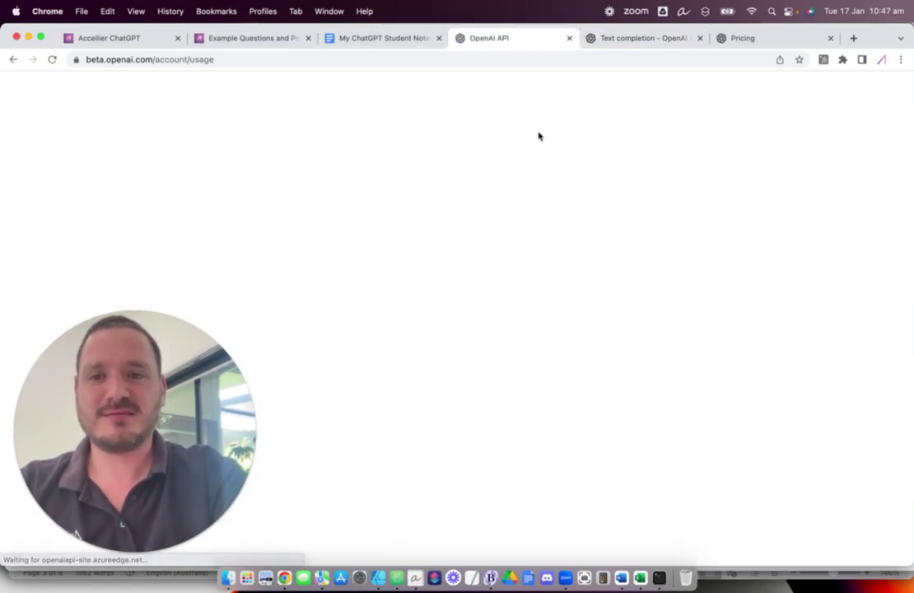
pyautogui.scroll(-3, 539, 136)
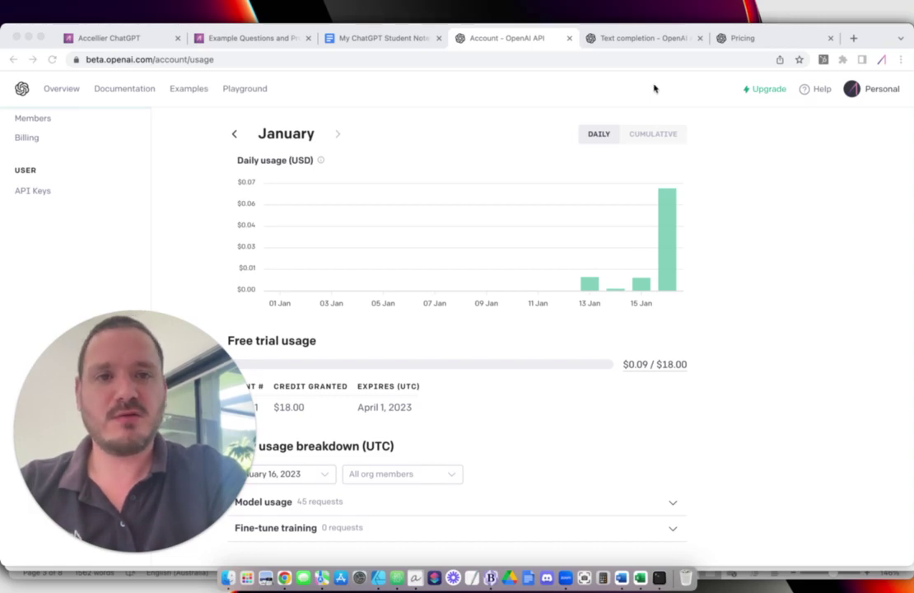
# Open the OpenAI pricing page and scroll to the Base models section
pyautogui.click(659, 40)
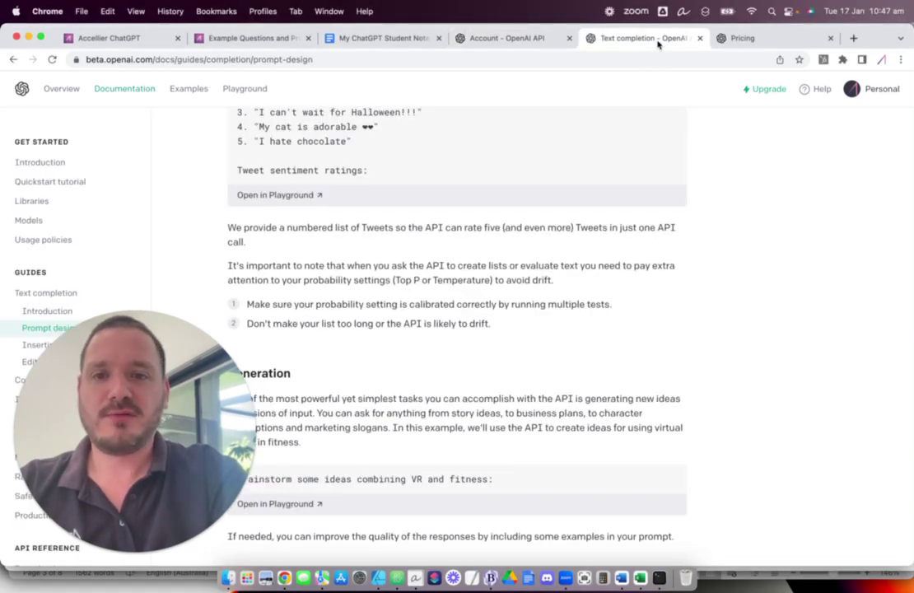
pyautogui.click(728, 38)
pyautogui.scroll(4, 535, 208)
pyautogui.scroll(5, 536, 208)
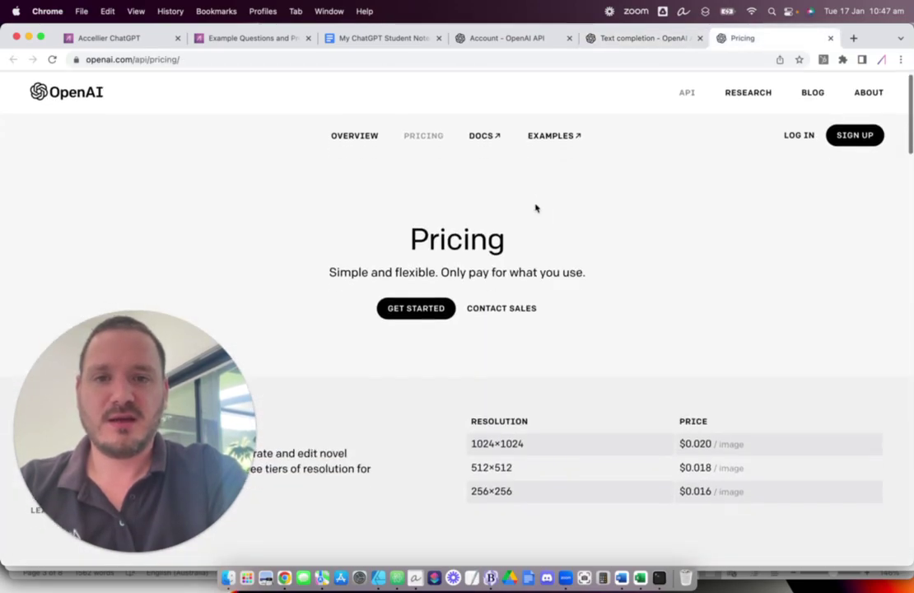
pyautogui.scroll(-6, 535, 209)
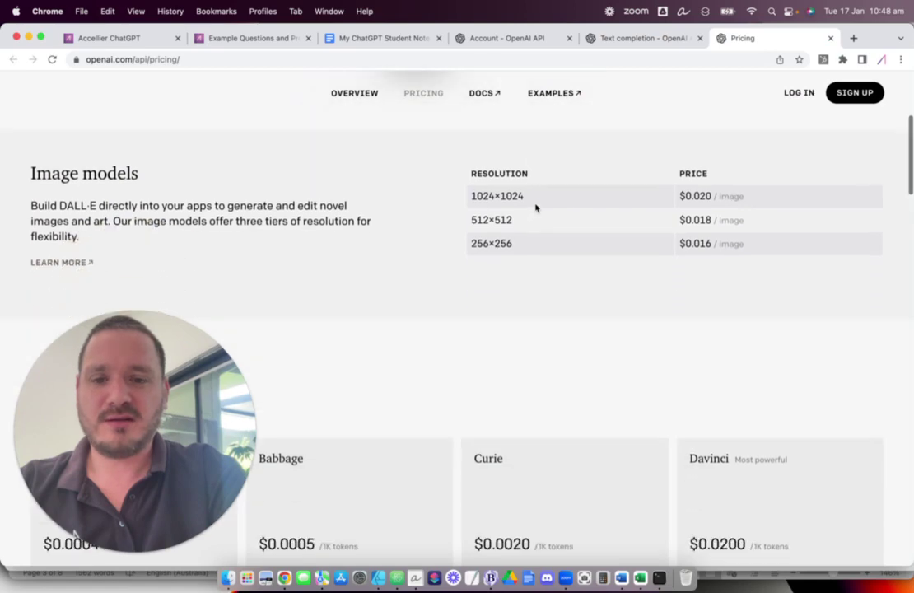
pyautogui.scroll(-3, 535, 208)
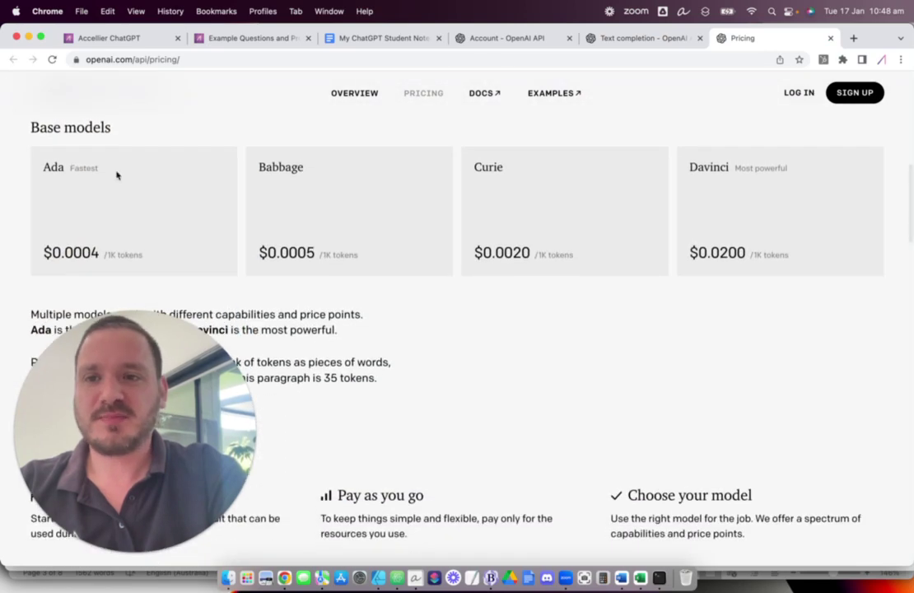
# Highlight Ada 'Fastest', Davinci 'Most powerful' and Davinci's $0.0200 /1K tokens price
pyautogui.moveTo(42, 168); pyautogui.dragTo(115, 171)
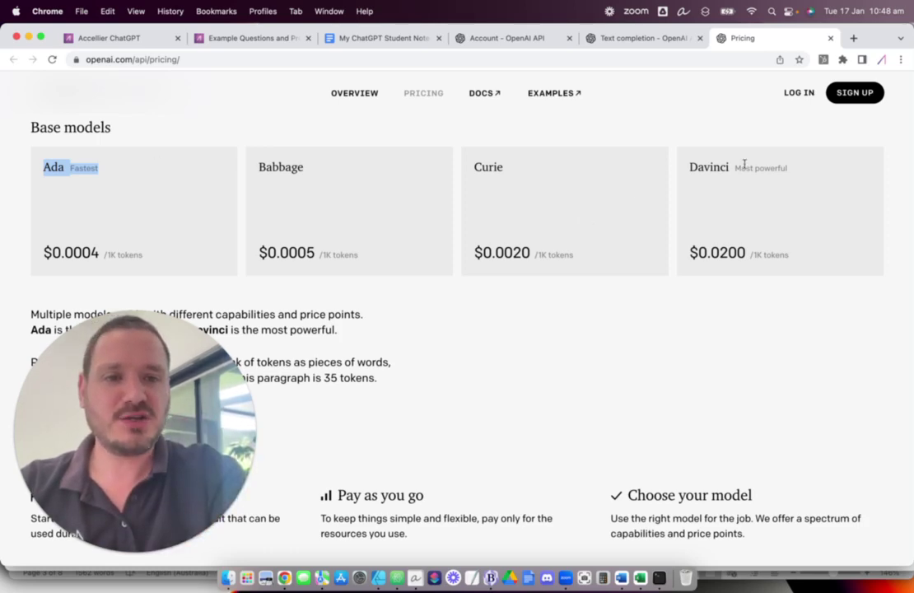
pyautogui.tripleClick(715, 166)
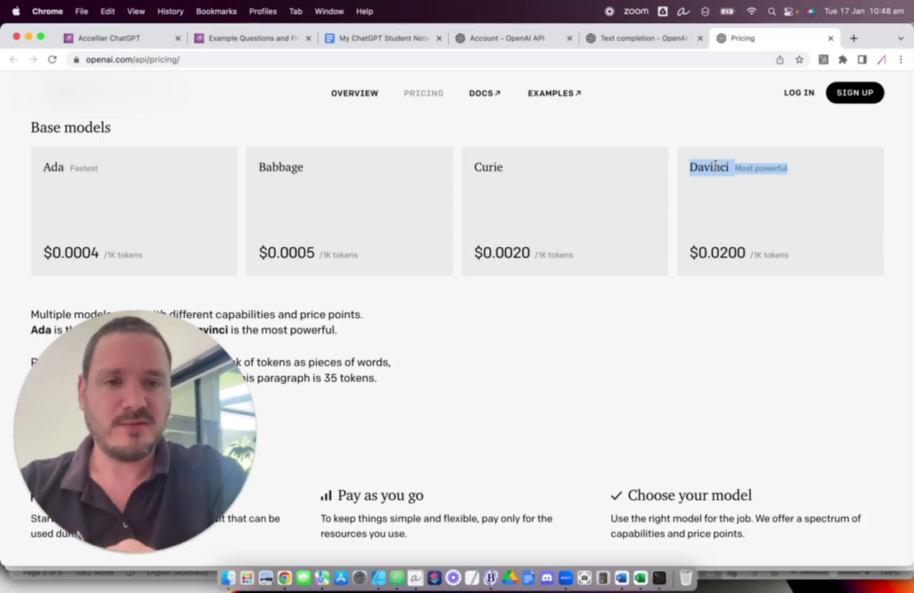
pyautogui.click(714, 256)
pyautogui.tripleClick(713, 257)
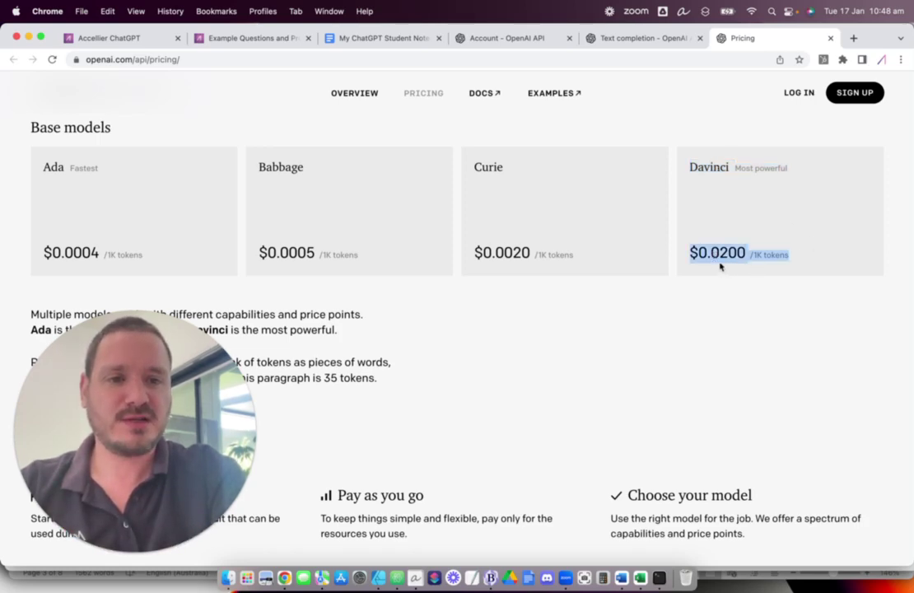
# Highlight the Davinci and Ada labels and Ada's 0.0004 price, then reach the fine-tuned models table
pyautogui.scroll(-1, 722, 258)
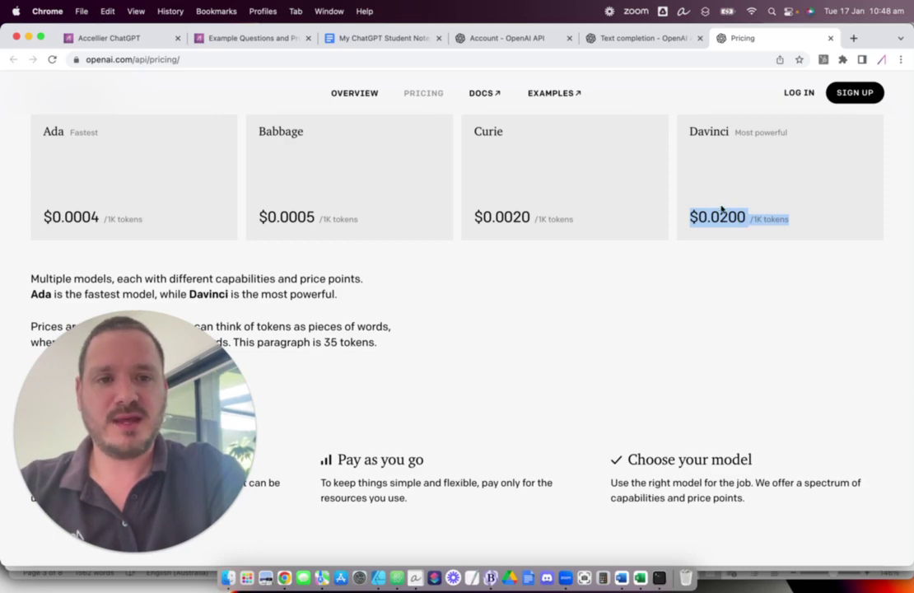
pyautogui.tripleClick(709, 132)
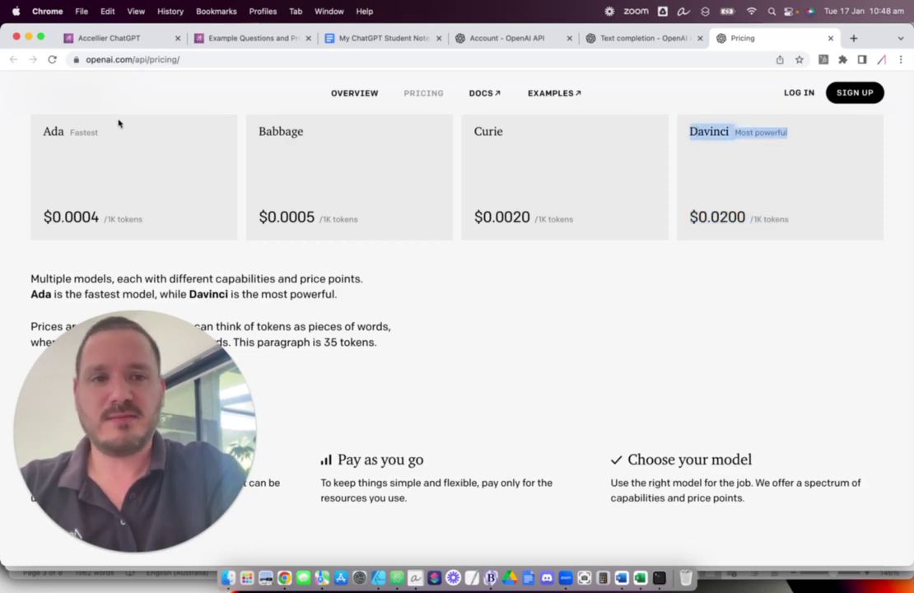
pyautogui.tripleClick(53, 133)
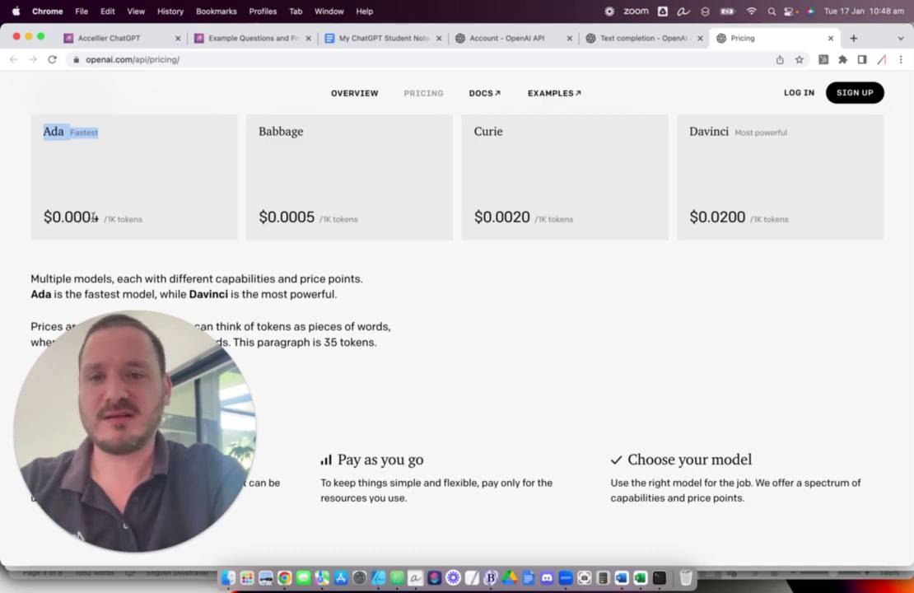
pyautogui.click(94, 217)
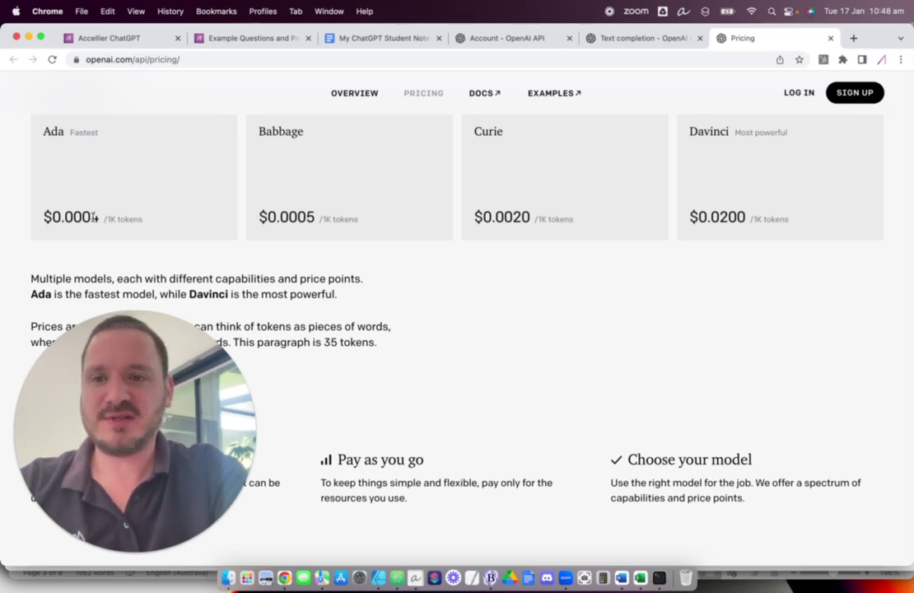
pyautogui.doubleClick(95, 216)
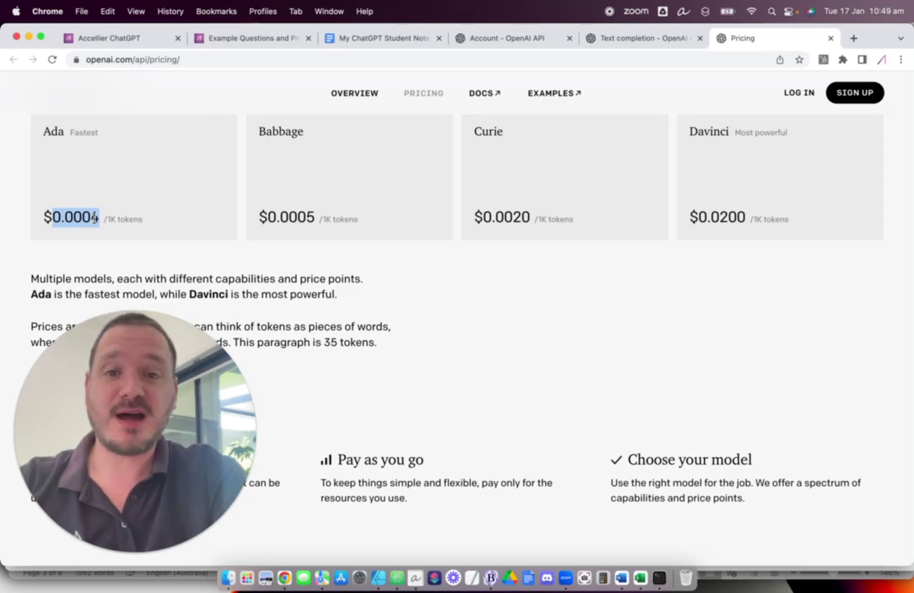
pyautogui.scroll(-3, 189, 239)
pyautogui.scroll(-3, 189, 239)
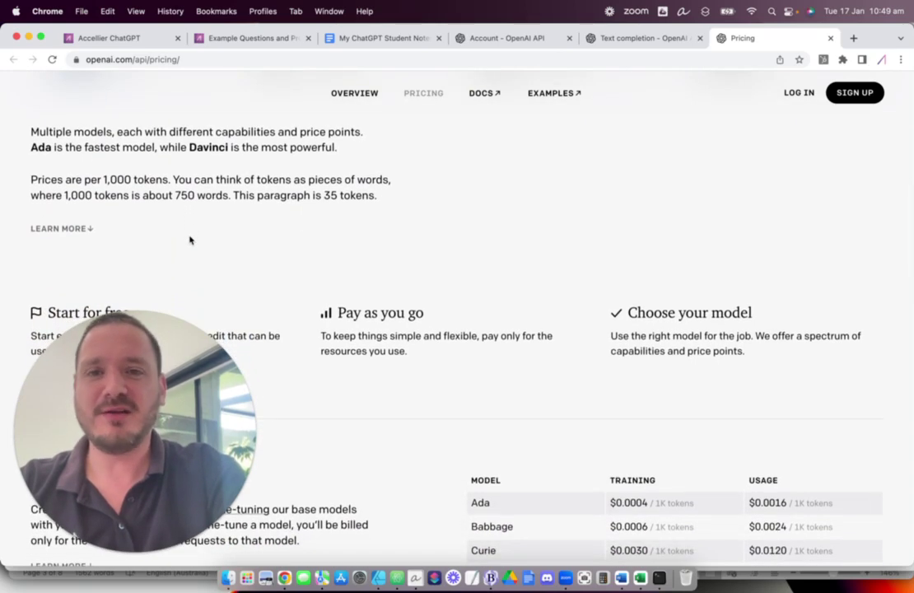